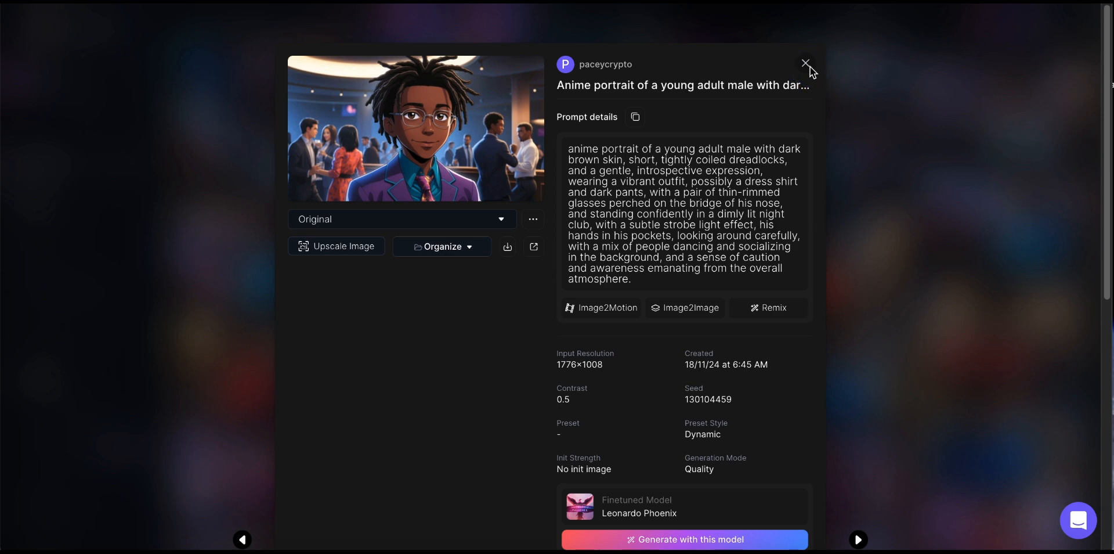
# Step: Browse the generated anime characters in the Leonardo.Ai library and open a rooftop portrait of the young man in a red sweater
pyautogui.click(806, 63)
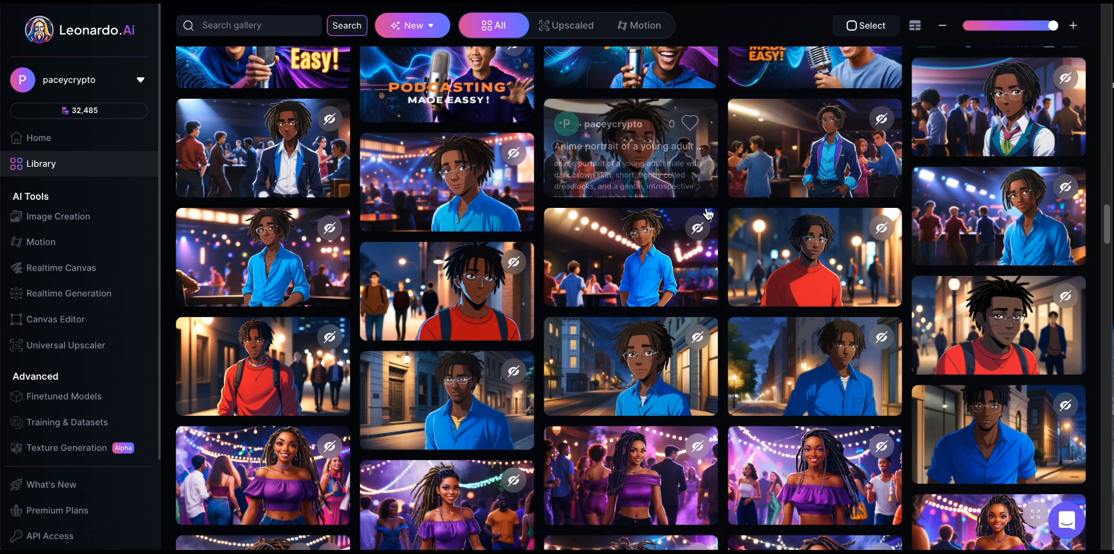
pyautogui.scroll(2, 707, 233)
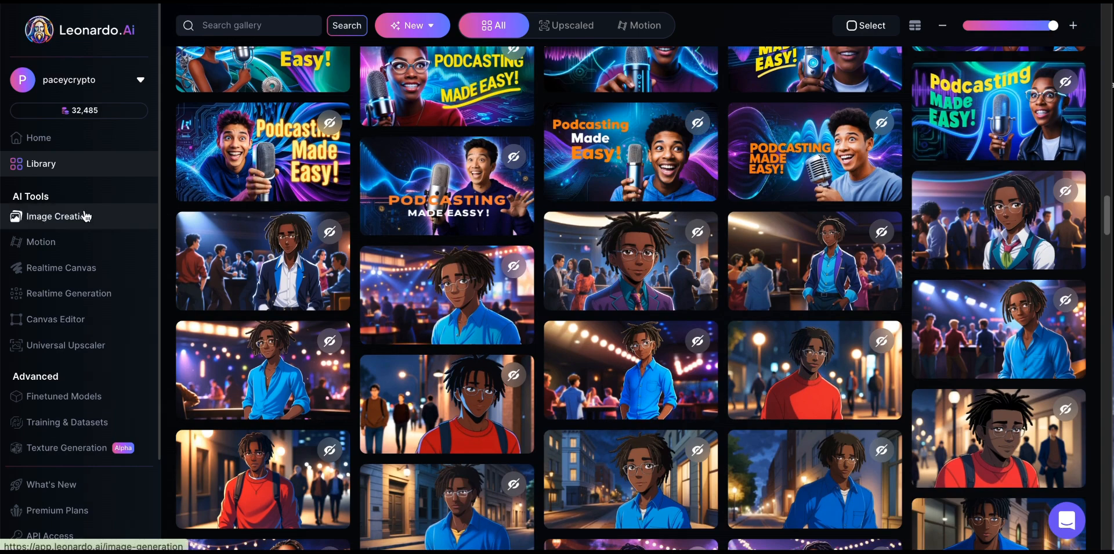
pyautogui.scroll(10, 393, 205)
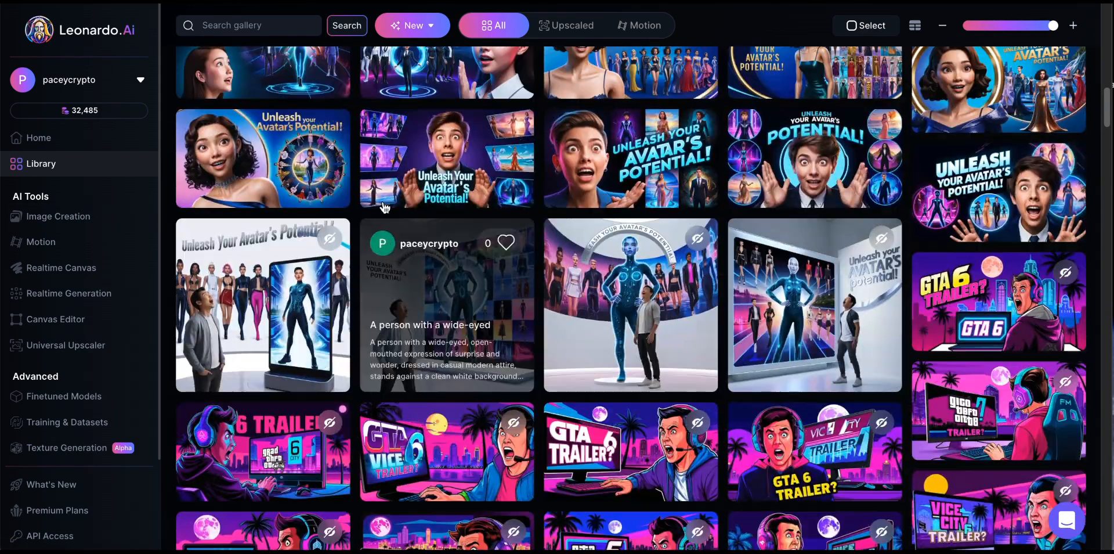
pyautogui.scroll(15, 393, 204)
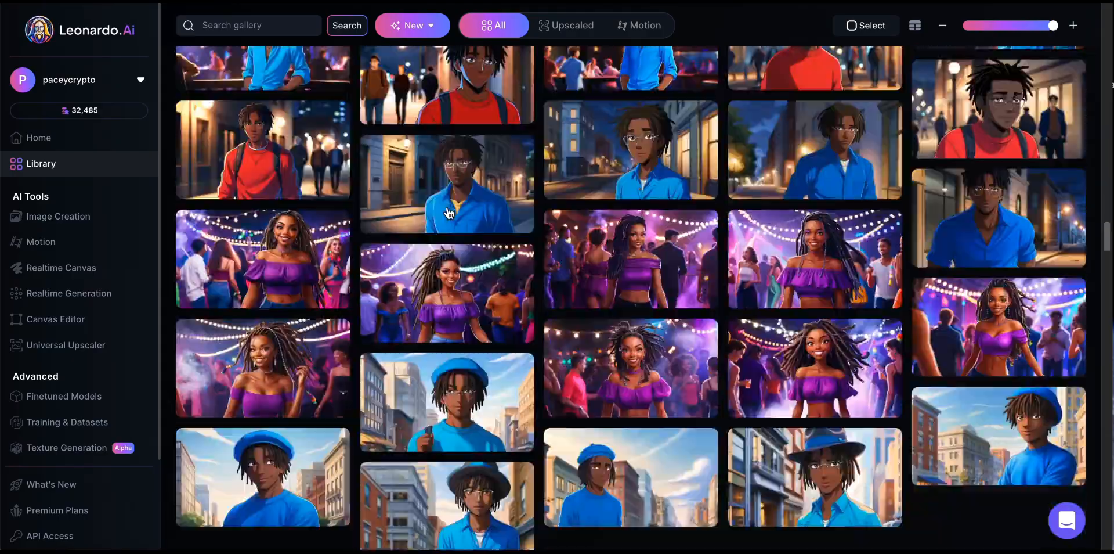
pyautogui.scroll(-20, 455, 206)
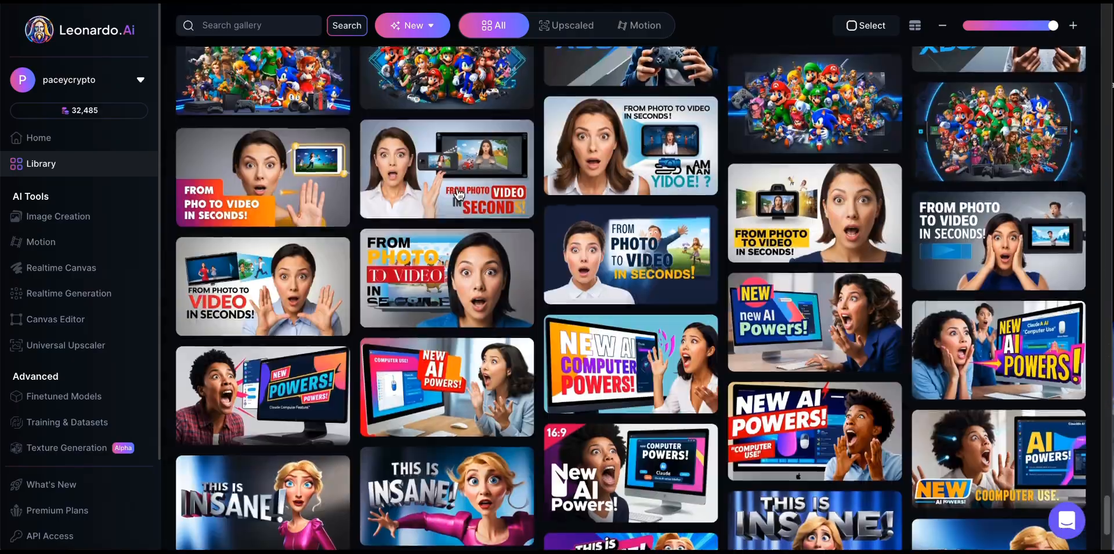
pyautogui.scroll(20, 458, 199)
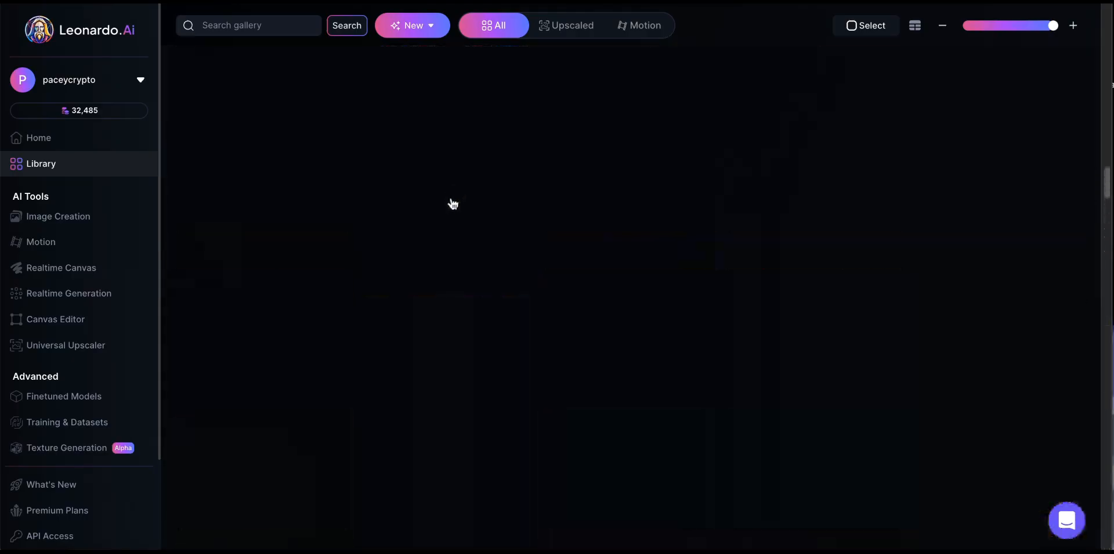
pyautogui.scroll(-5, 633, 189)
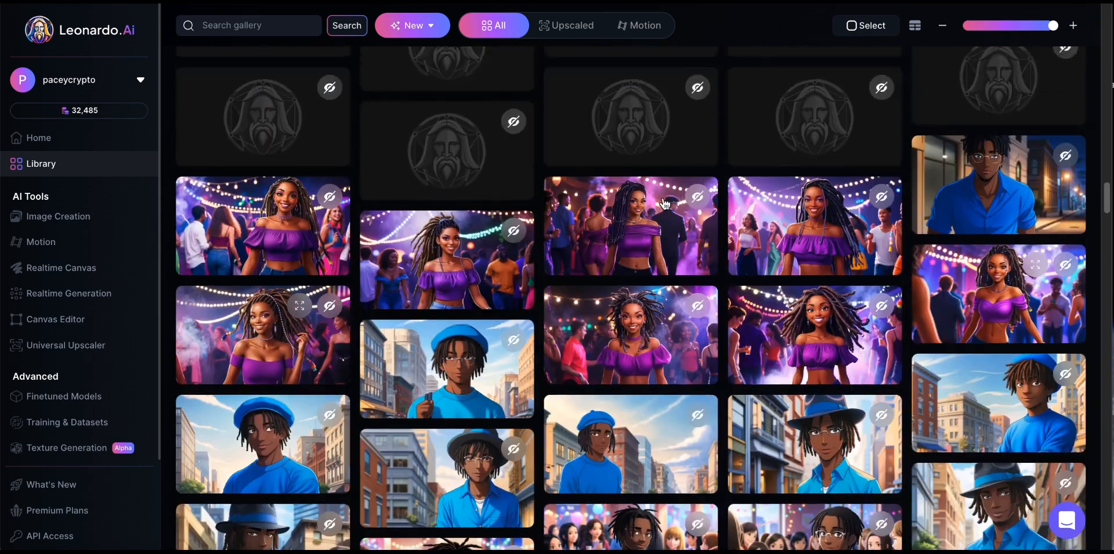
pyautogui.scroll(1, 644, 215)
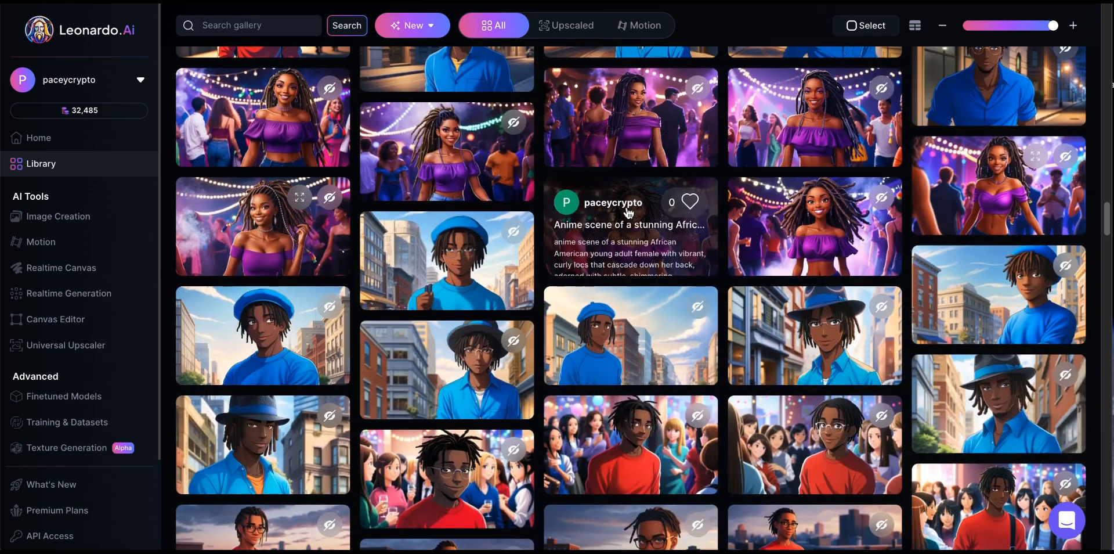
pyautogui.scroll(-4, 643, 219)
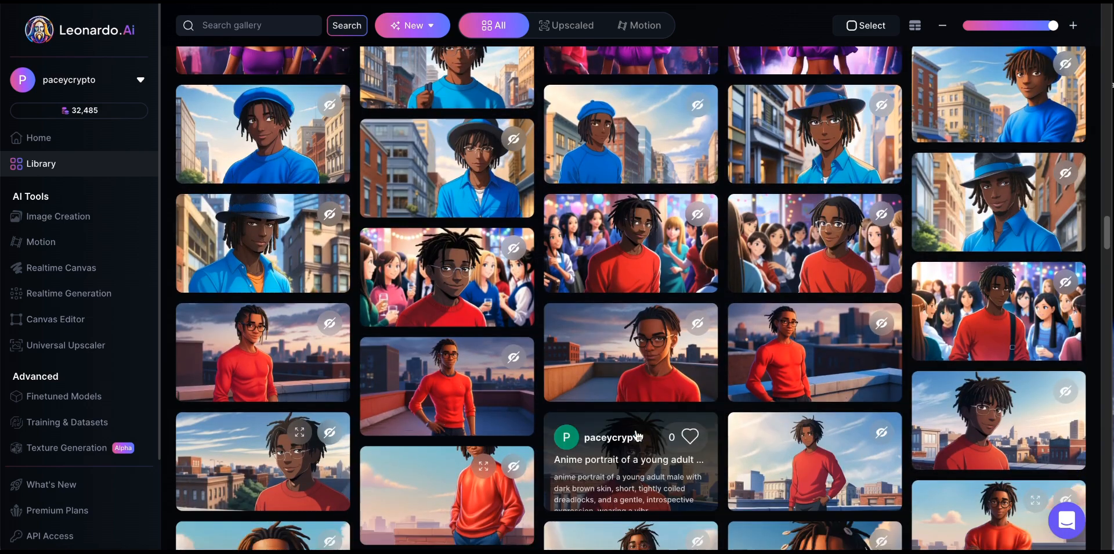
pyautogui.click(647, 462)
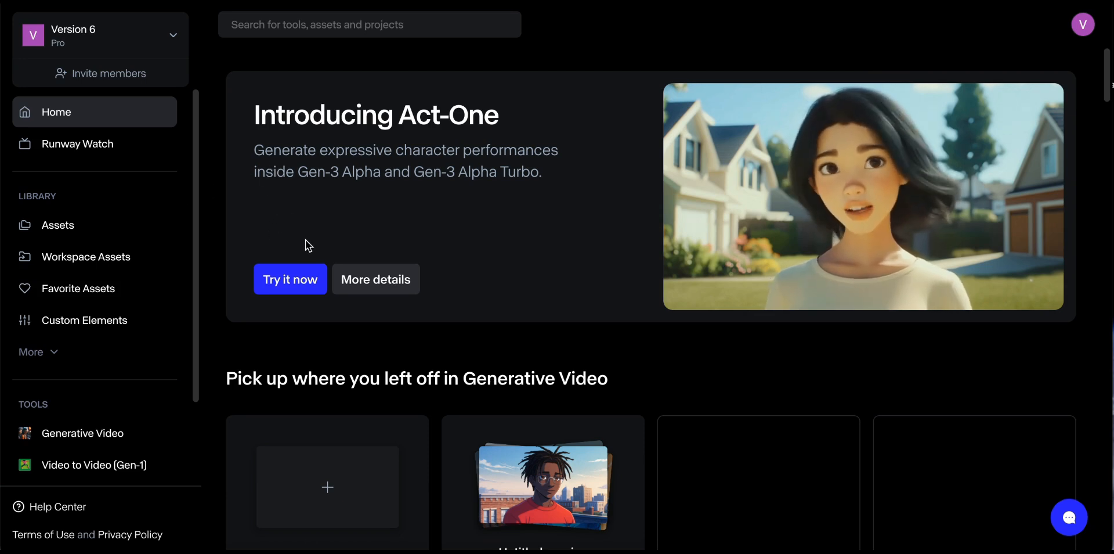
# Step: Switch to Runway, open Act-One, and examine its recording and asset selection options for the driving performance
pyautogui.click(280, 285)
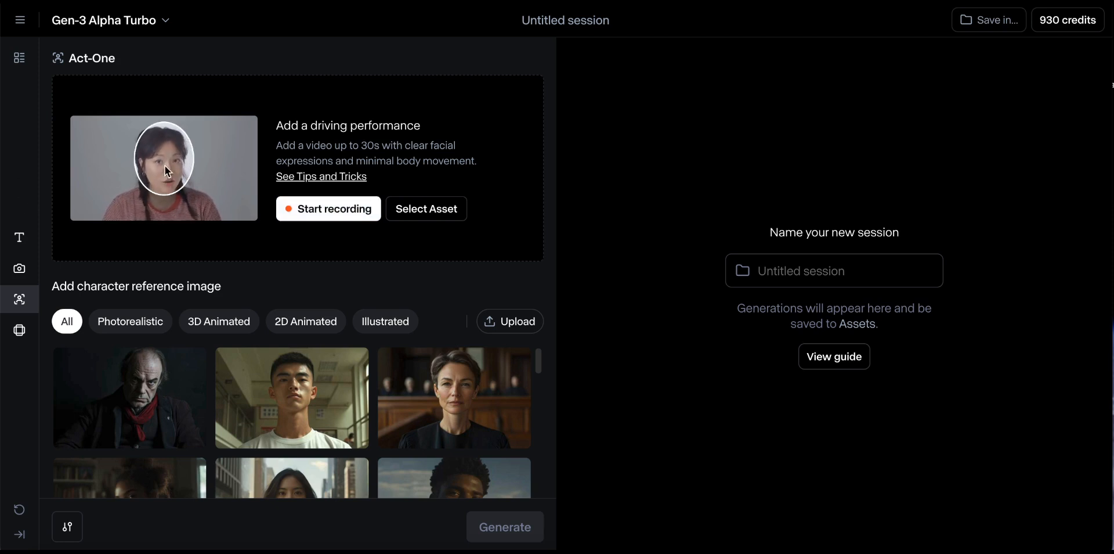
pyautogui.click(301, 219)
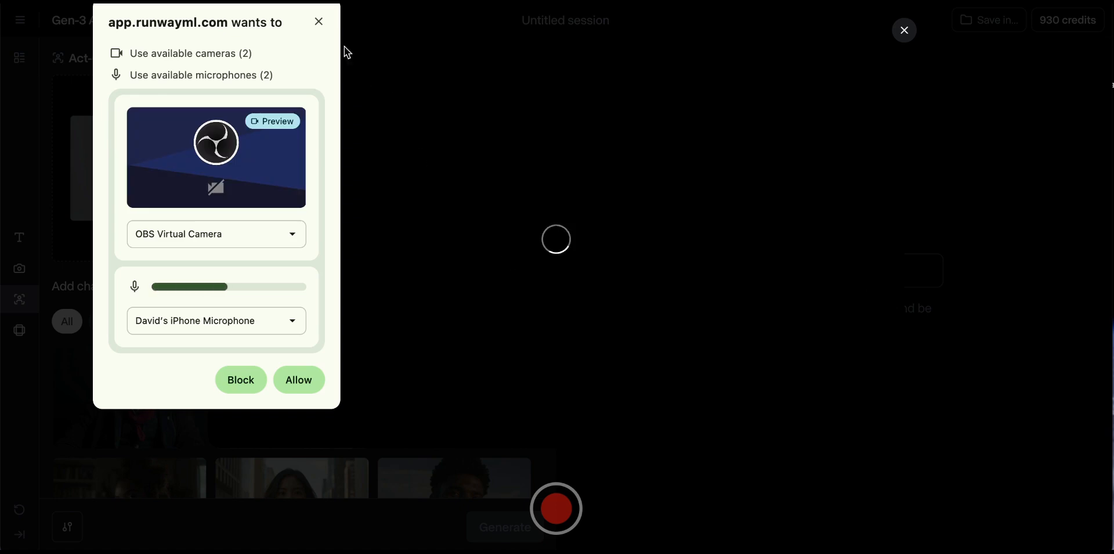
pyautogui.click(319, 21)
pyautogui.click(903, 32)
pyautogui.click(410, 214)
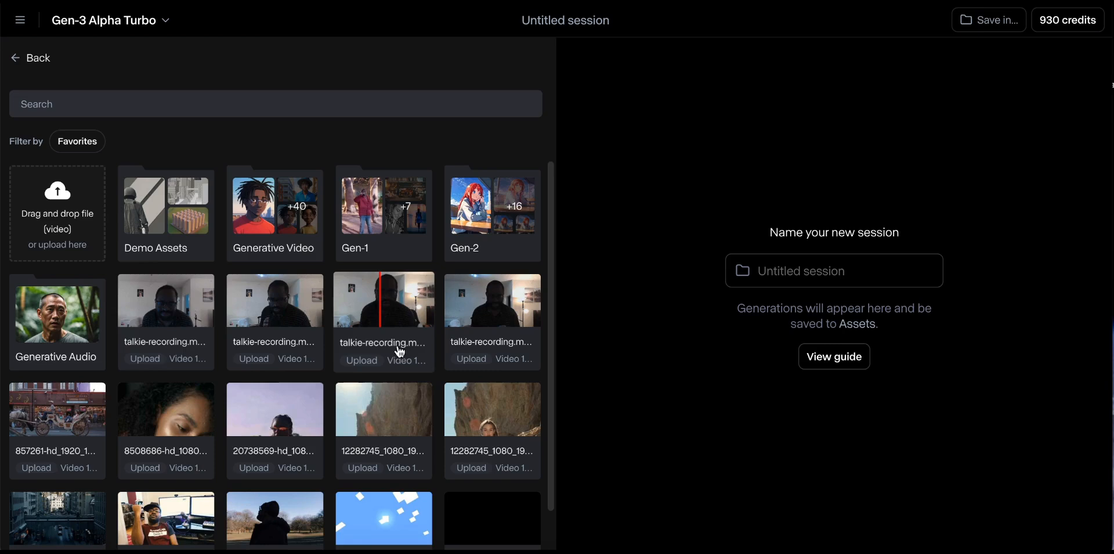
pyautogui.click(32, 58)
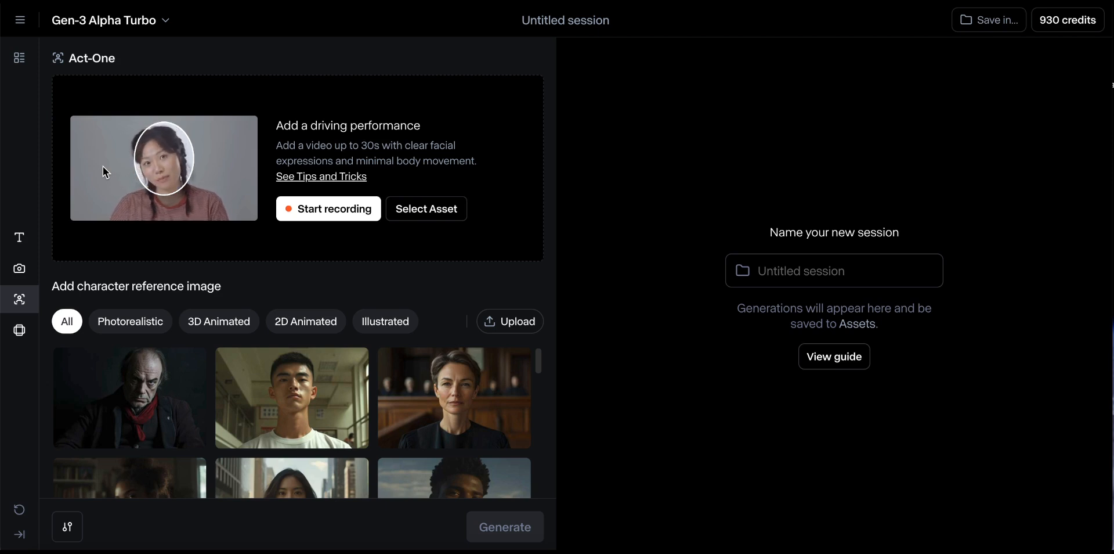
# Step: Browse the preset character reference images in the 2D Animated, 3D Animated and Photorealistic categories
pyautogui.click(306, 324)
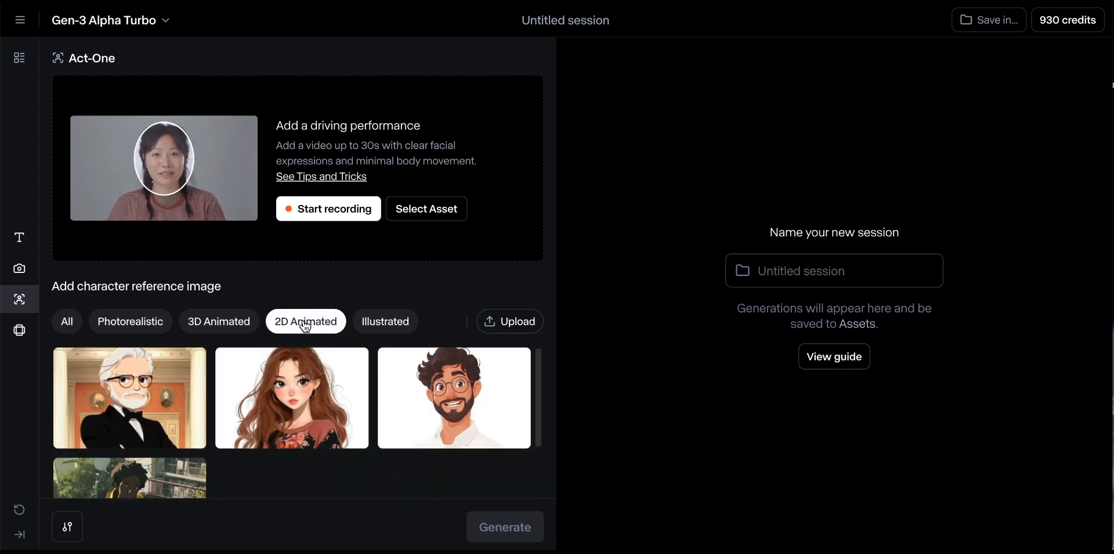
pyautogui.scroll(-2, 341, 373)
pyautogui.scroll(1, 145, 355)
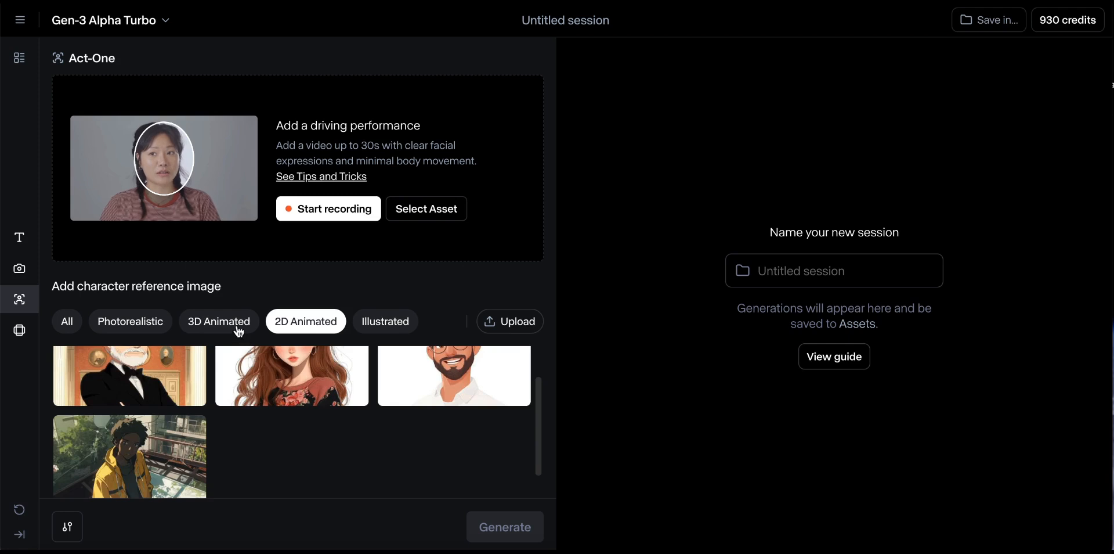
pyautogui.click(187, 329)
pyautogui.scroll(2, 174, 378)
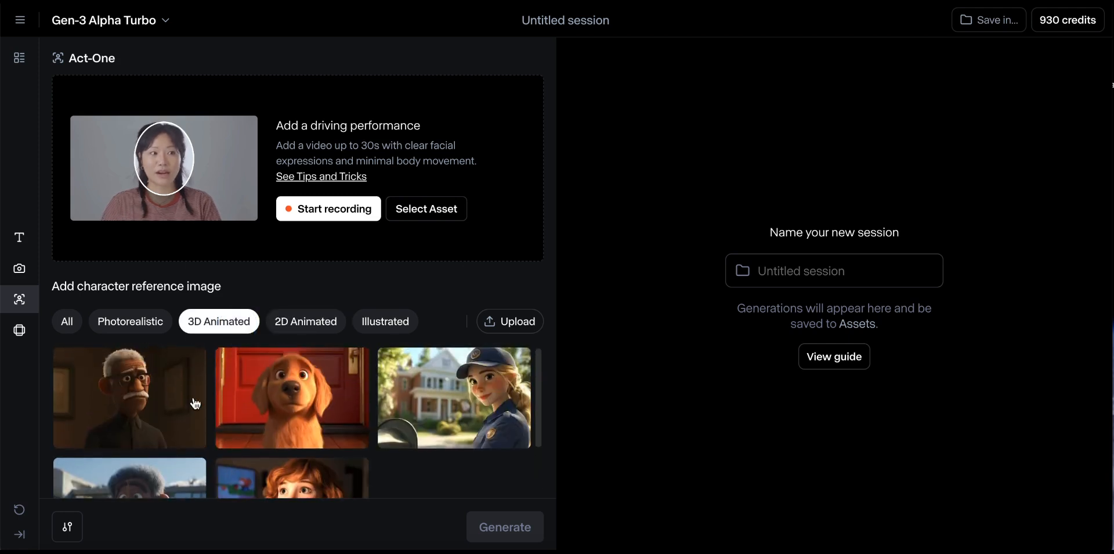
pyautogui.click(134, 322)
pyautogui.click(306, 321)
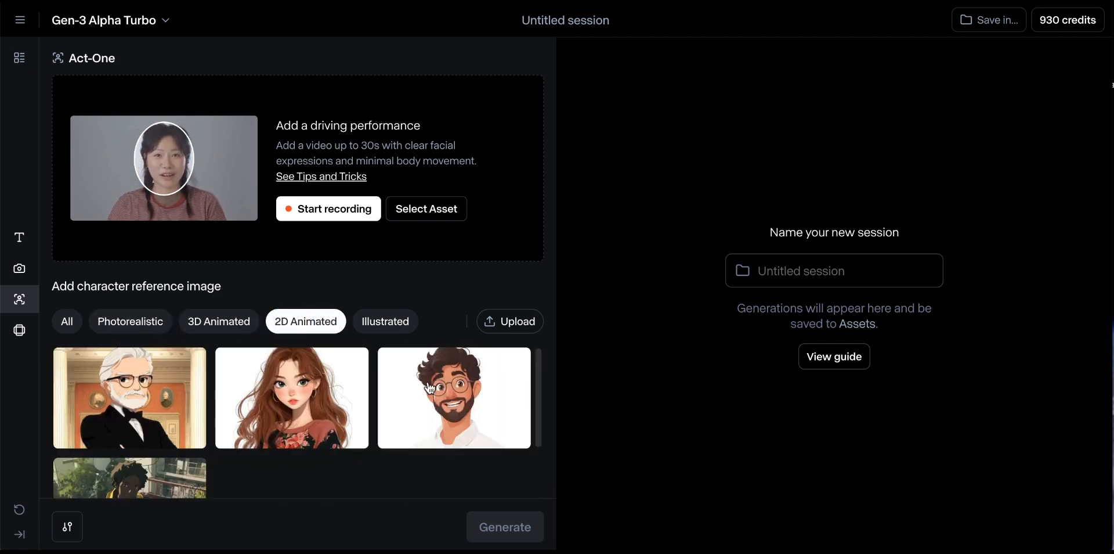
# Step: Upload the anime portrait of the man in a purple suit as character reference and crop it to 1280x768
pyautogui.click(497, 330)
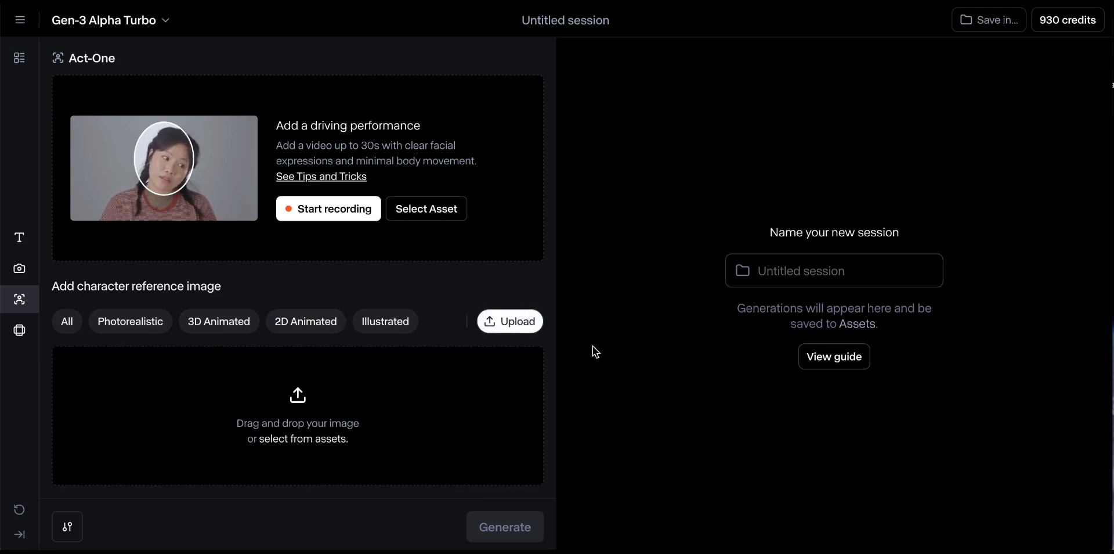
pyautogui.click(1021, 1)
pyautogui.moveTo(840, 52); pyautogui.dragTo(253, 450)
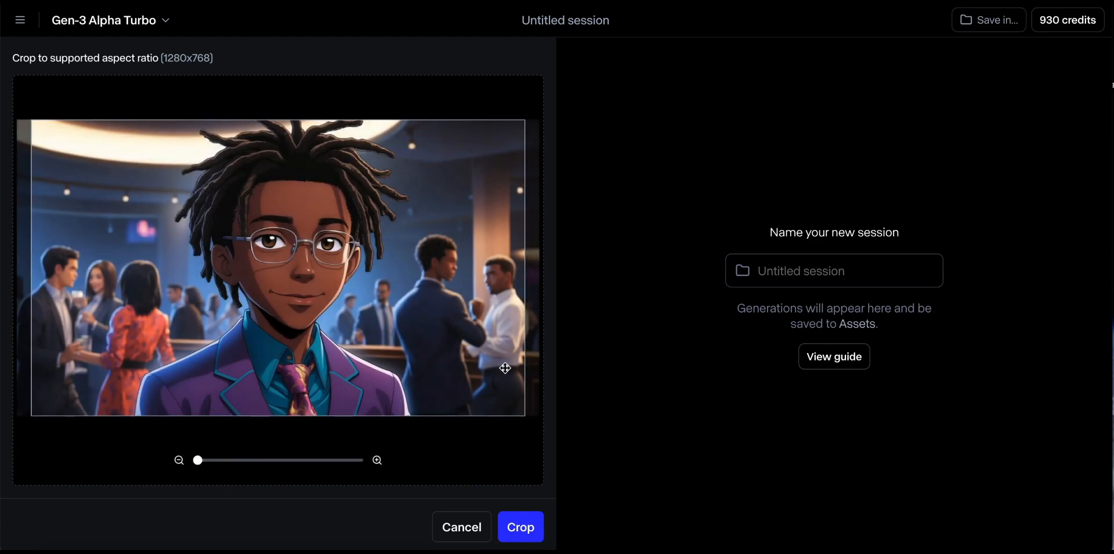
pyautogui.click(518, 524)
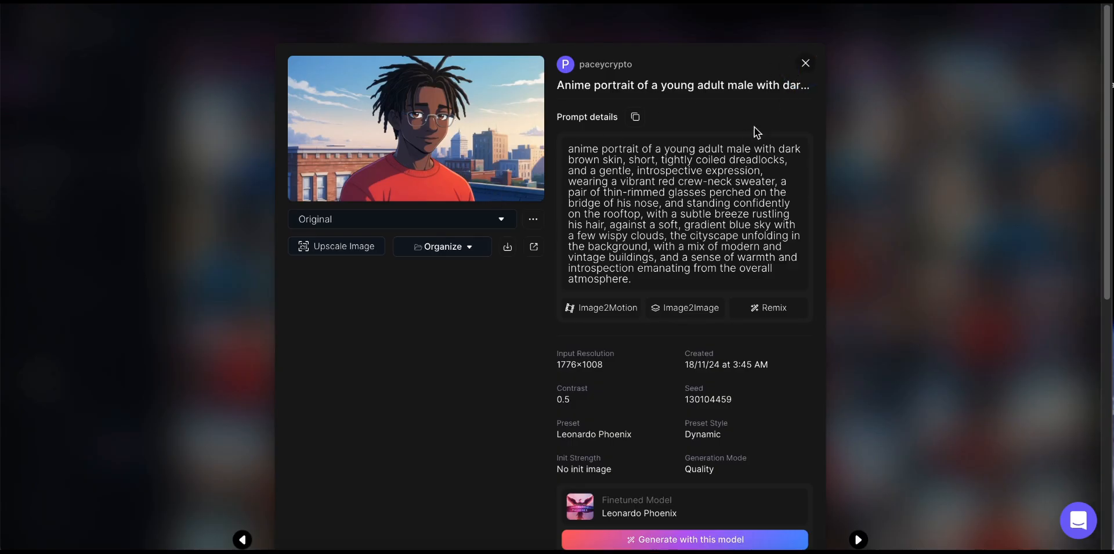
# Step: Close the rooftop portrait's details in Leonardo.Ai and open Edit with AI for the vibrant, high-contrast portrait generation
pyautogui.click(806, 62)
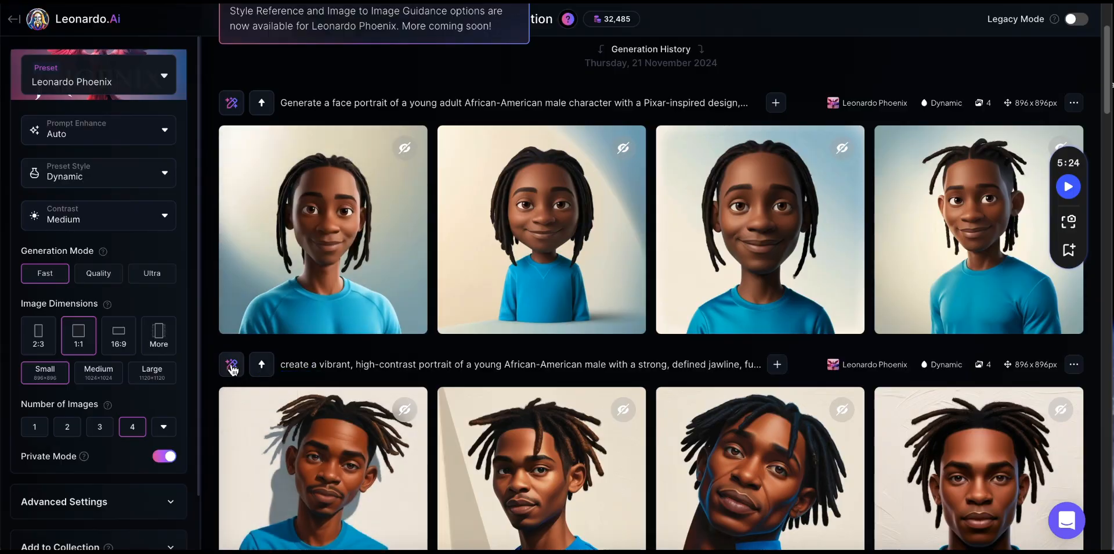
pyautogui.click(231, 366)
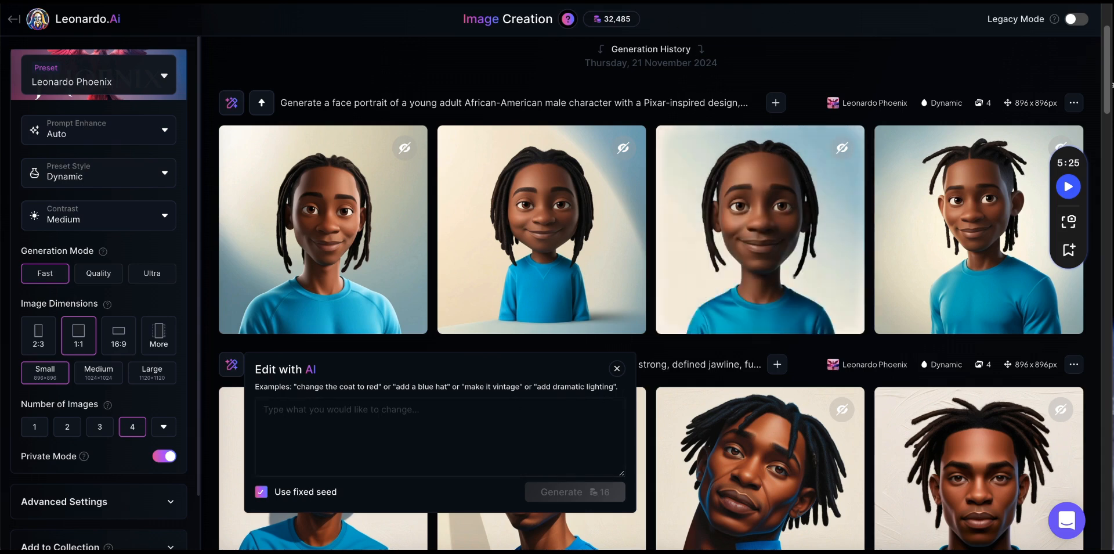
# Step: Switch to Kling AI and review the reference image and prompt for the man in a night club
pyautogui.click(545, 1)
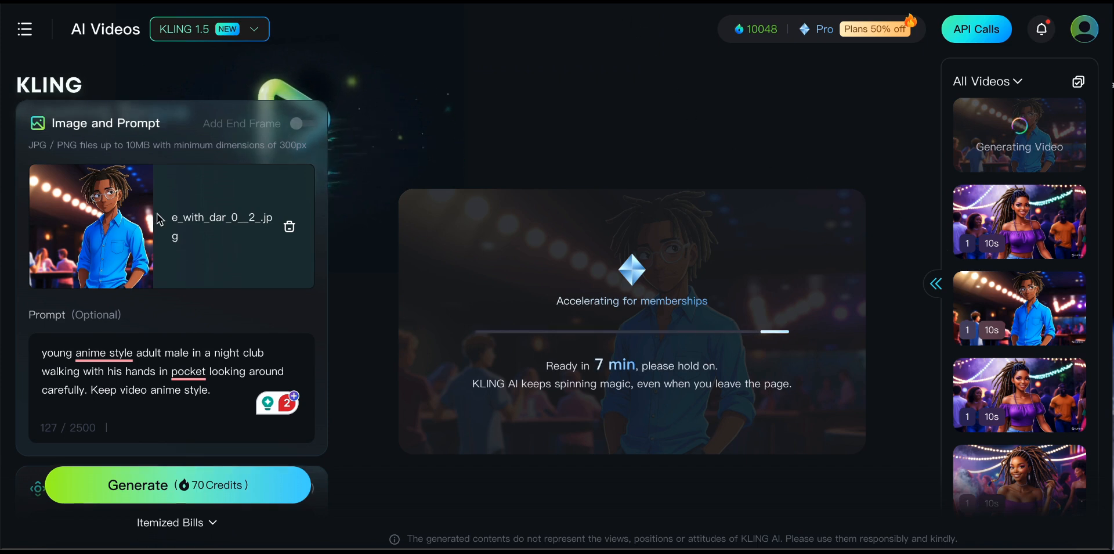
pyautogui.scroll(2, 150, 197)
pyautogui.scroll(-3, 191, 249)
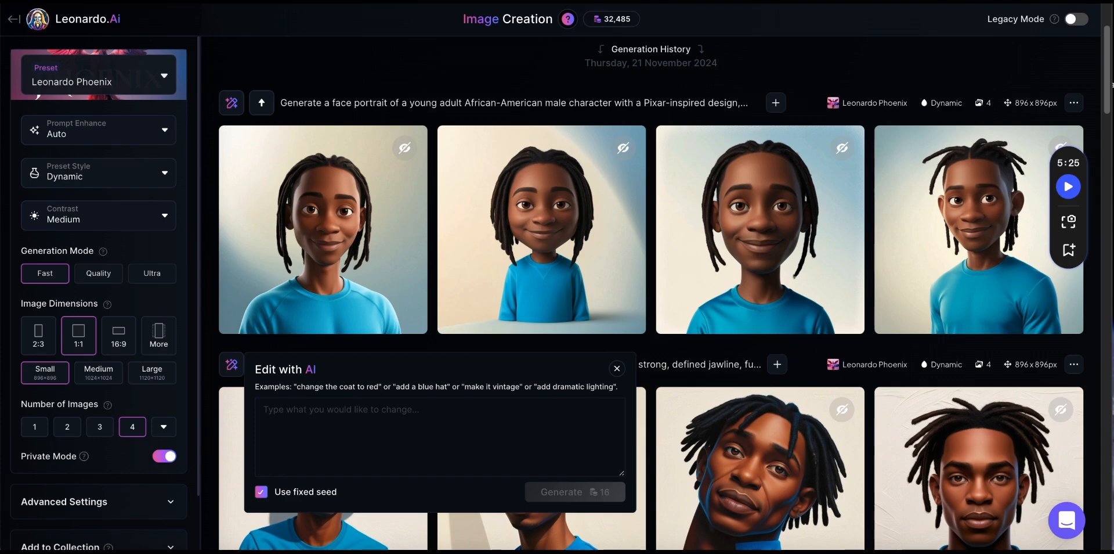
# Step: Return to Leonardo.Ai and load more previous generations at the end of the generation history
pyautogui.scroll(-20, 469, 217)
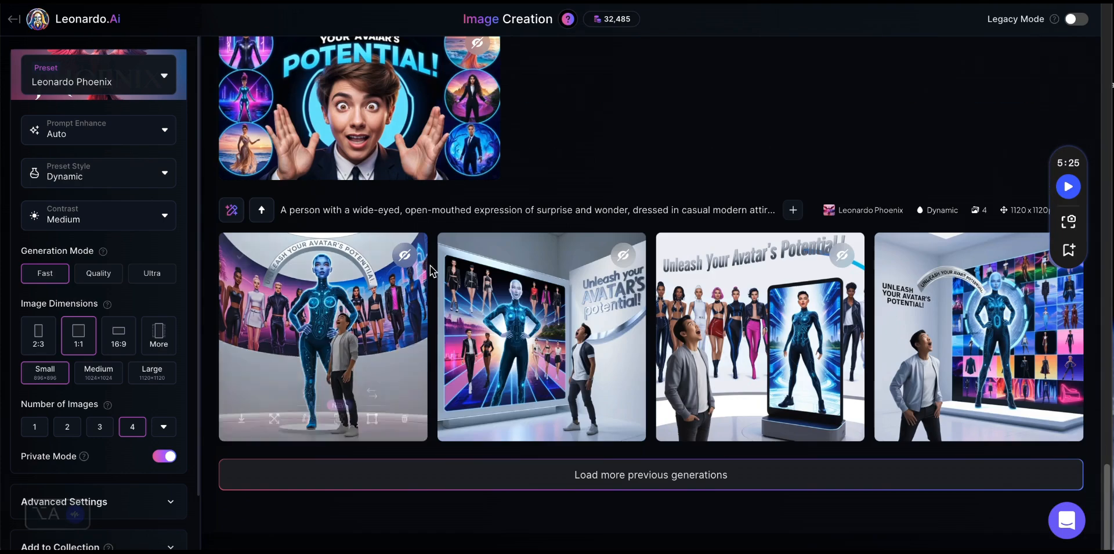
pyautogui.click(579, 490)
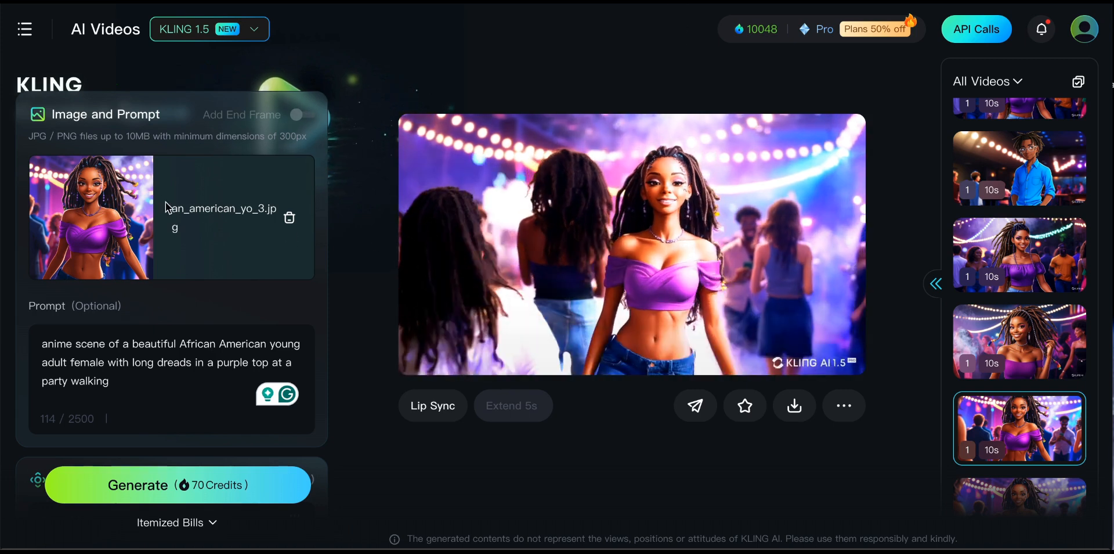
# Step: Switch to Descript and look through the available caption styles
pyautogui.moveTo(433, 233)
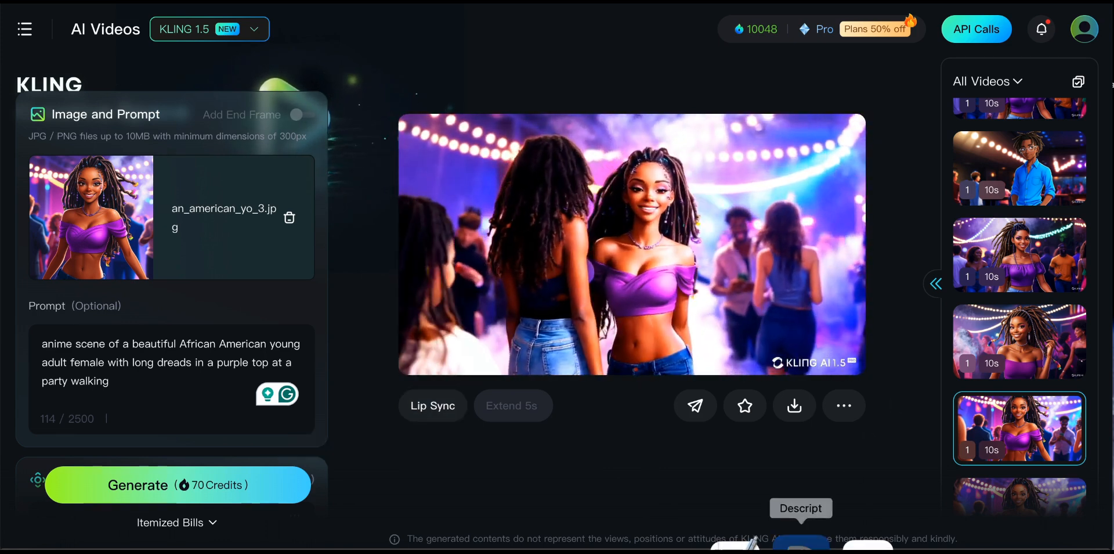
pyautogui.click(801, 545)
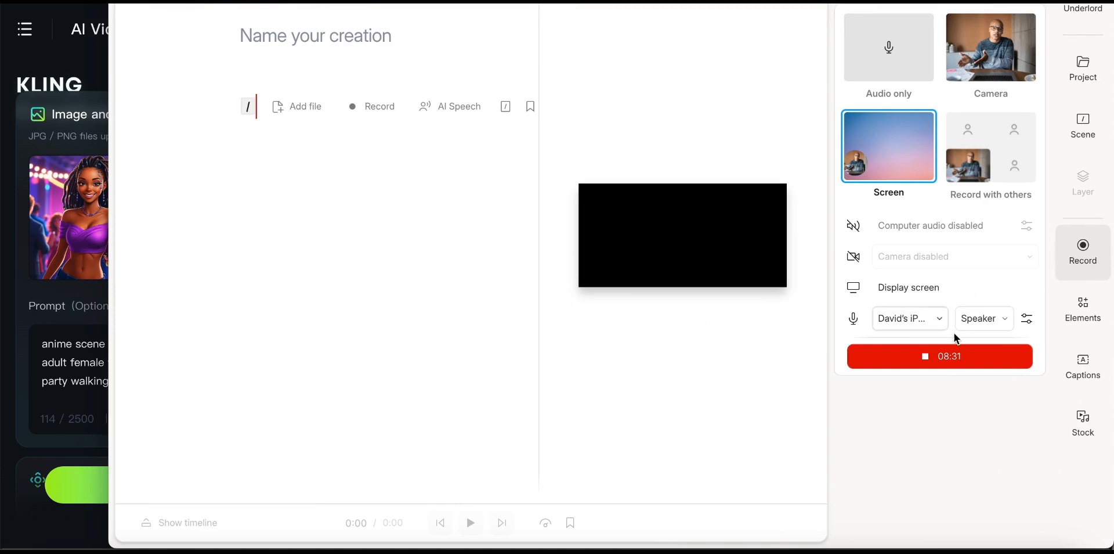
pyautogui.click(1085, 367)
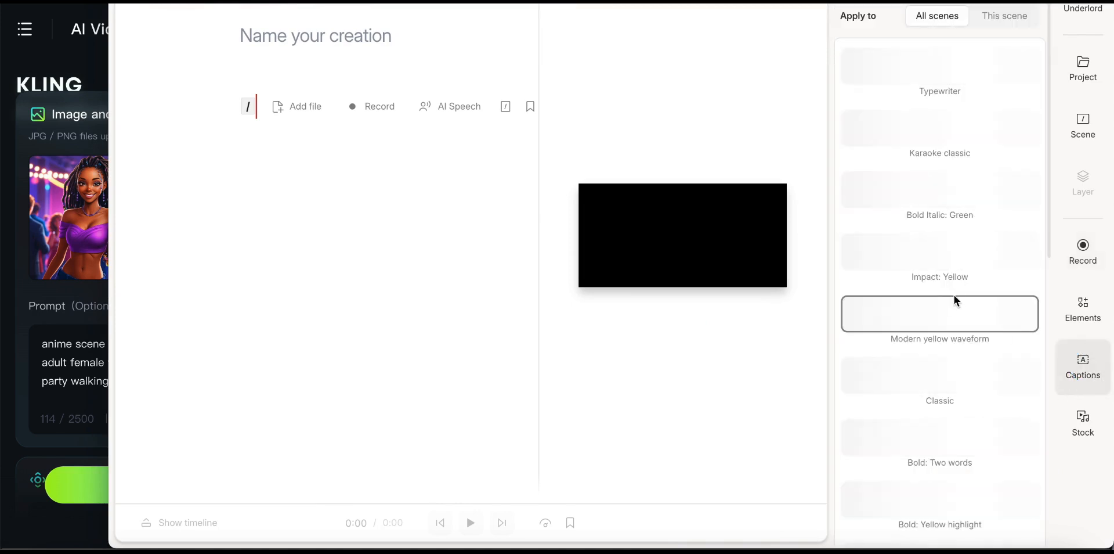
pyautogui.scroll(-4, 956, 300)
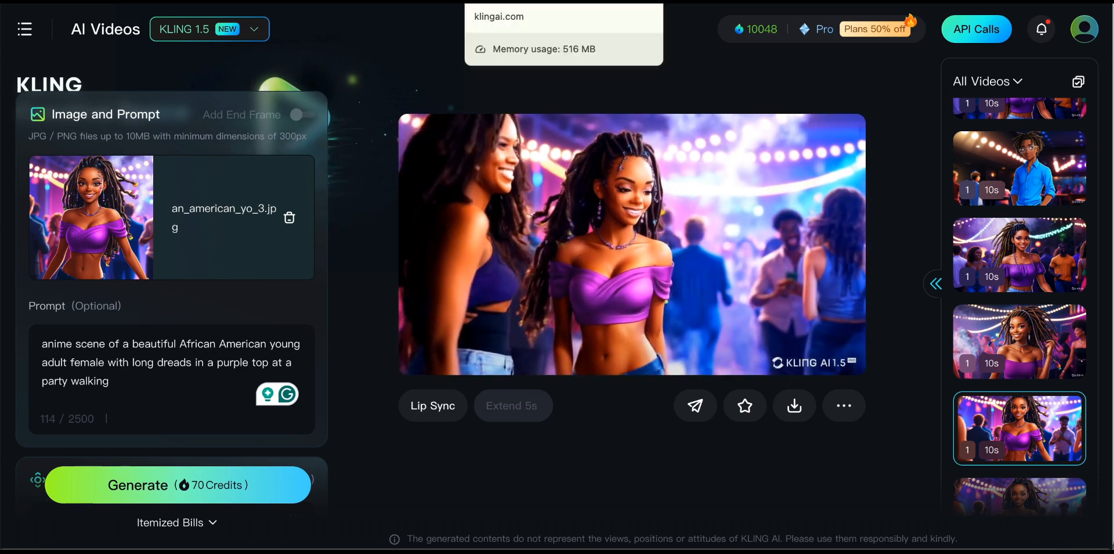
# Step: Return to Kling AI and play the generated night club video of the young man in a blue shirt
pyautogui.moveTo(588, 252)
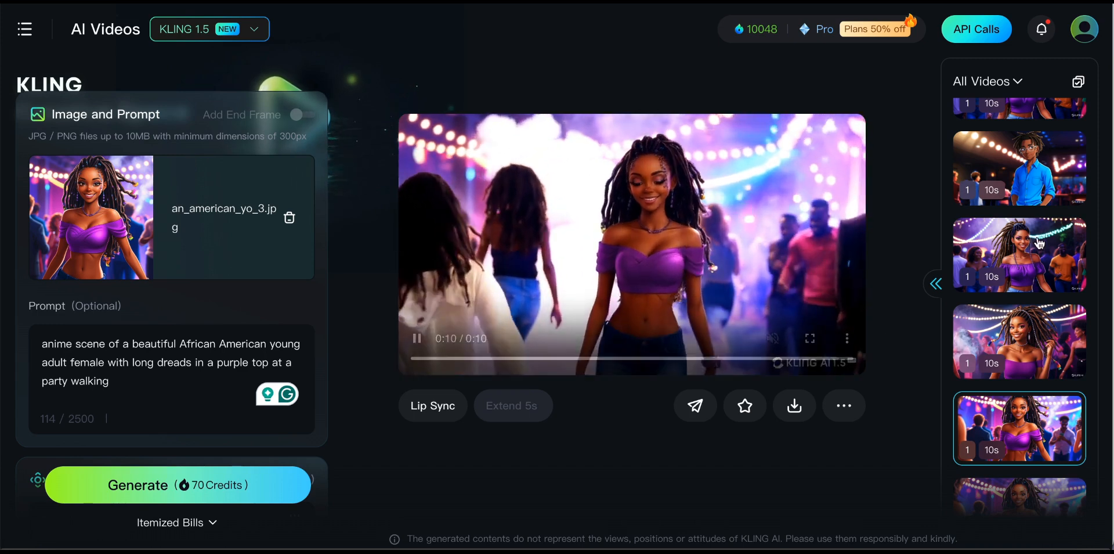
pyautogui.click(1036, 189)
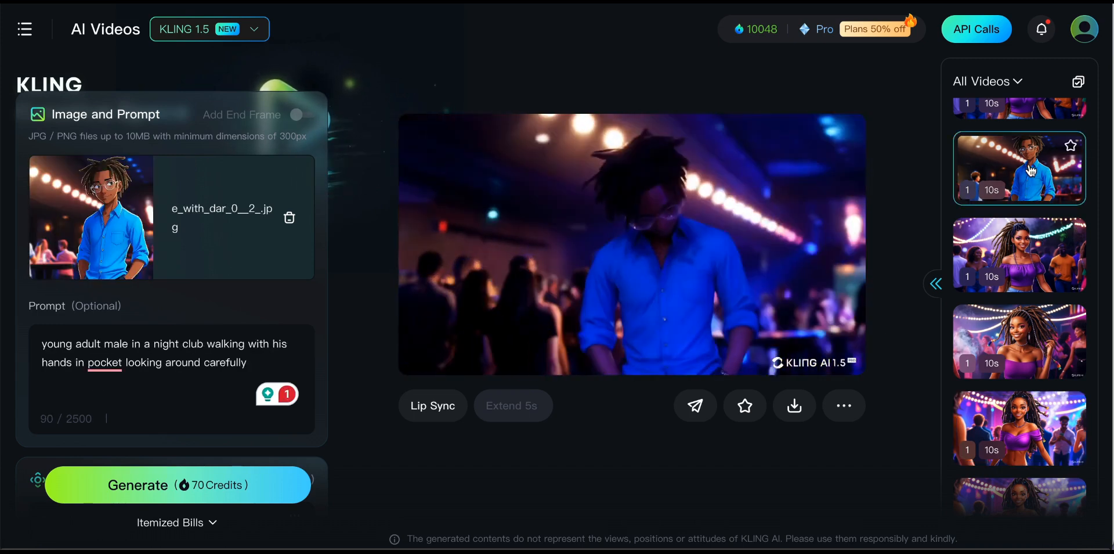